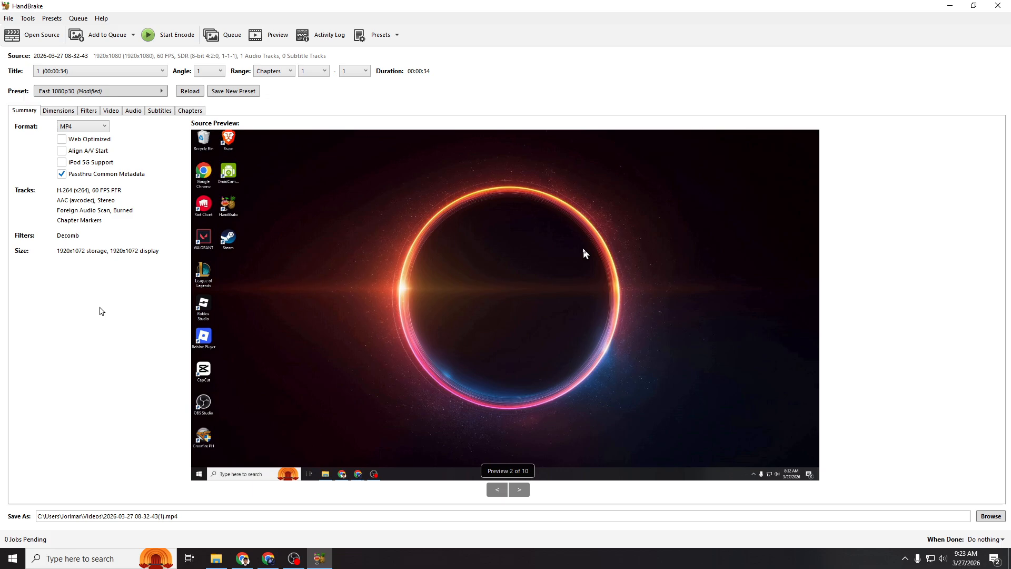
pyautogui.click(33, 37)
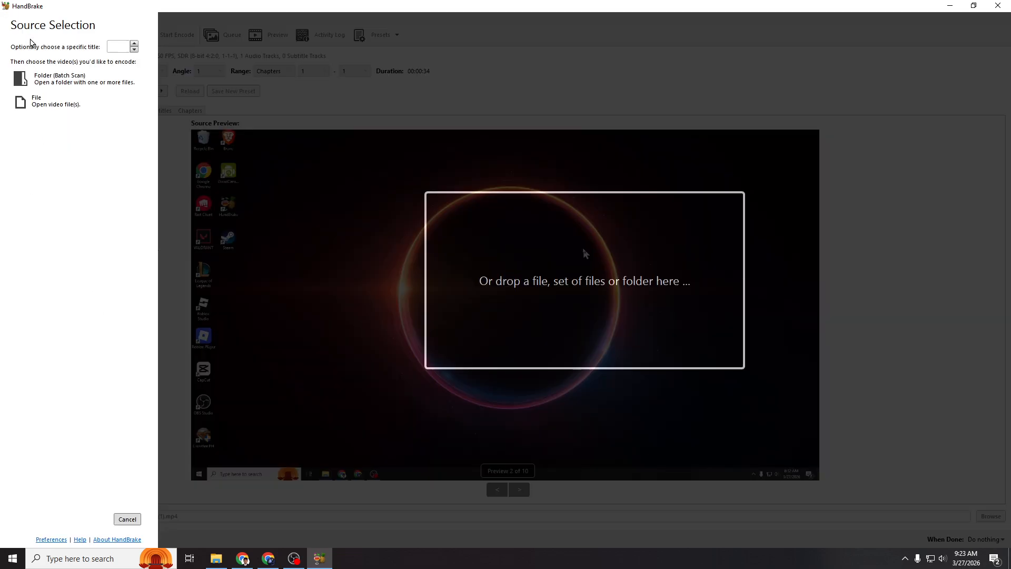
pyautogui.click(67, 105)
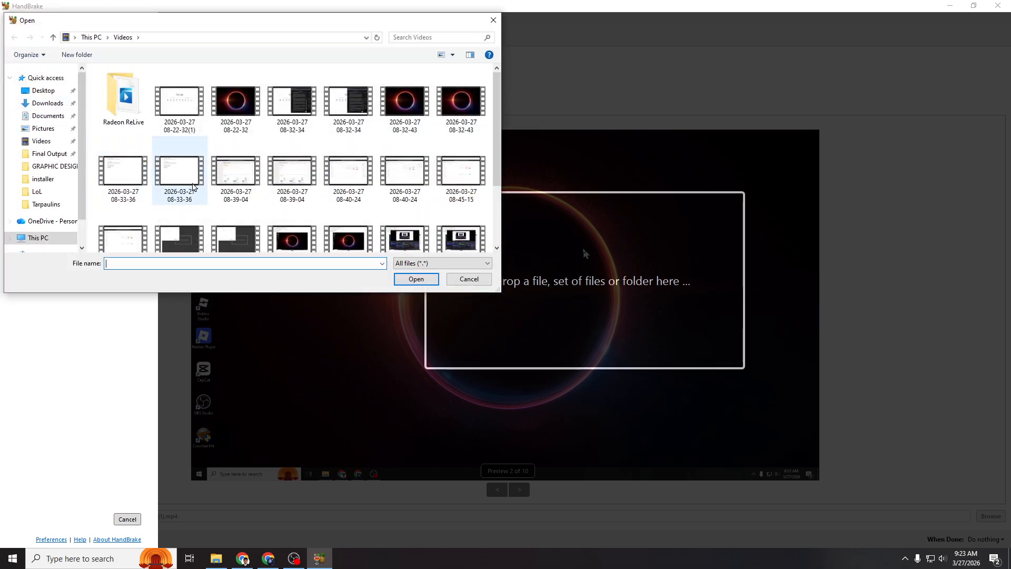
pyautogui.click(405, 106)
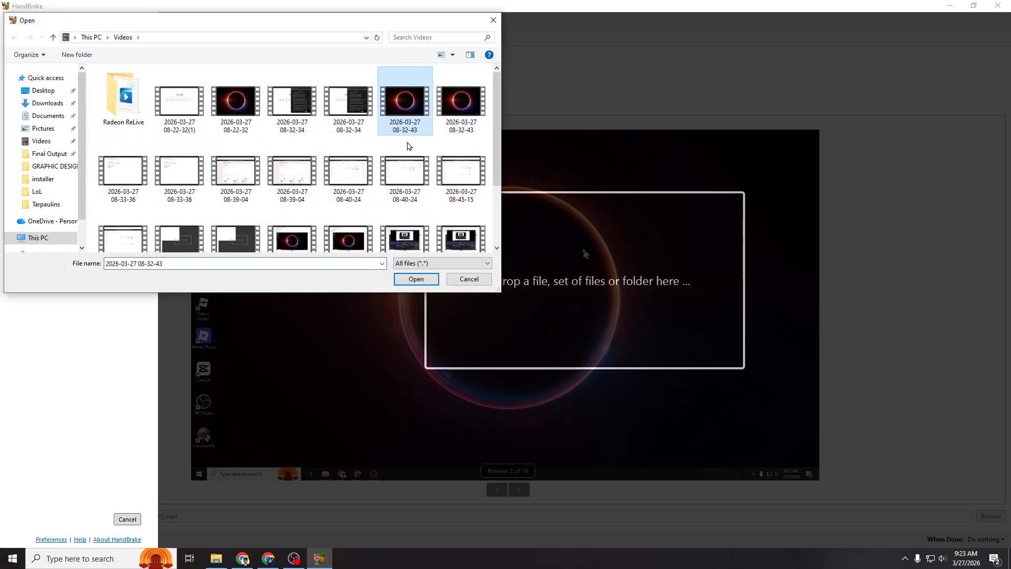
pyautogui.click(416, 279)
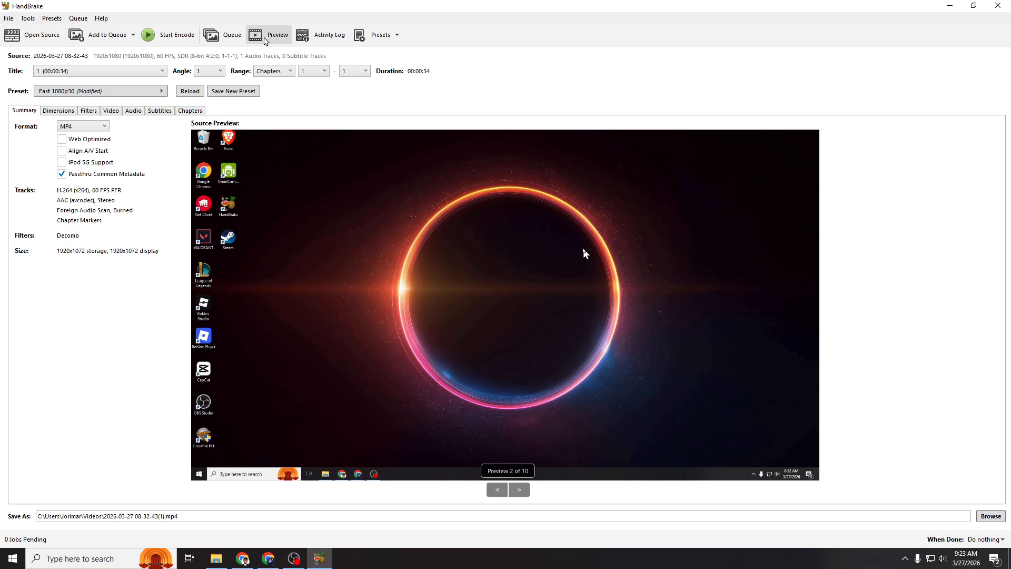
# Choose the General preset Fast 1080p30 and close the preset list.
pyautogui.click(379, 35)
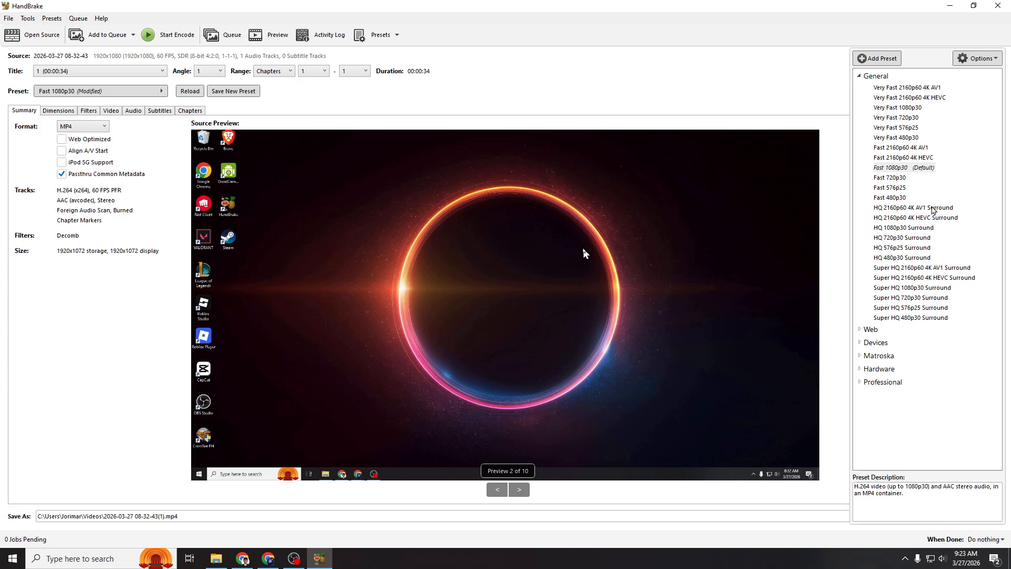
pyautogui.click(904, 169)
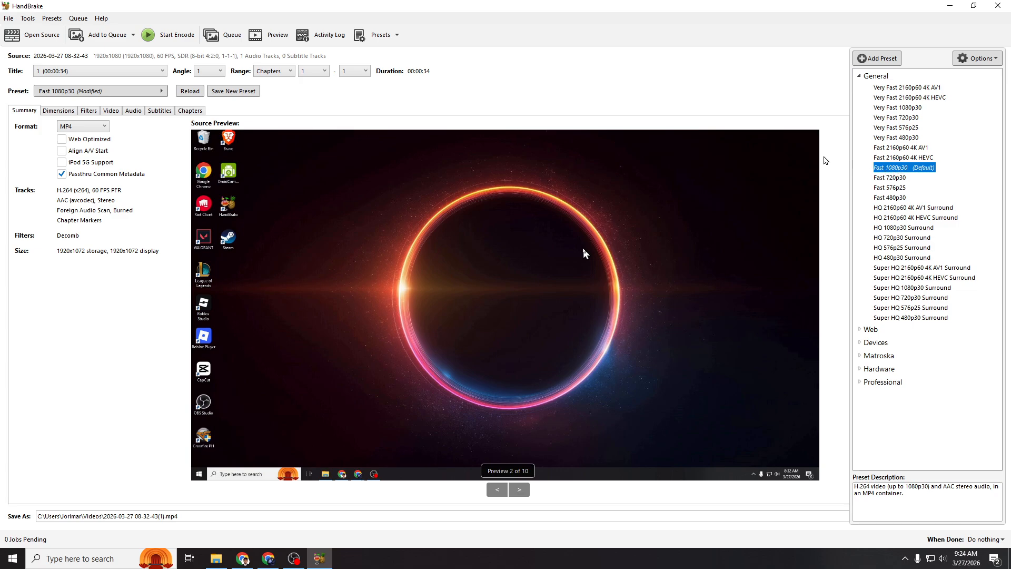
pyautogui.click(729, 105)
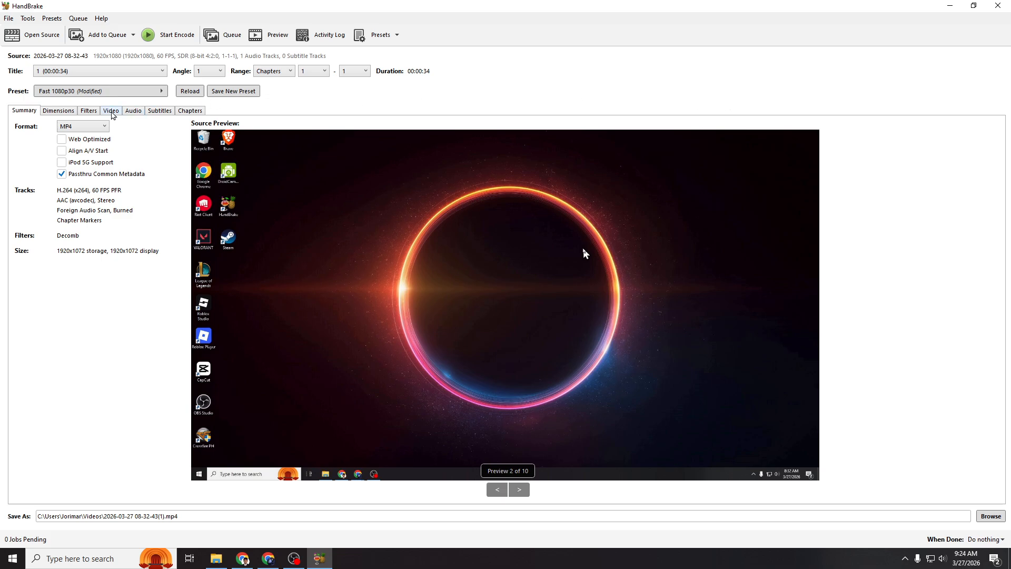
# Try MKV as the output container format and return the format to MP4.
pyautogui.click(71, 129)
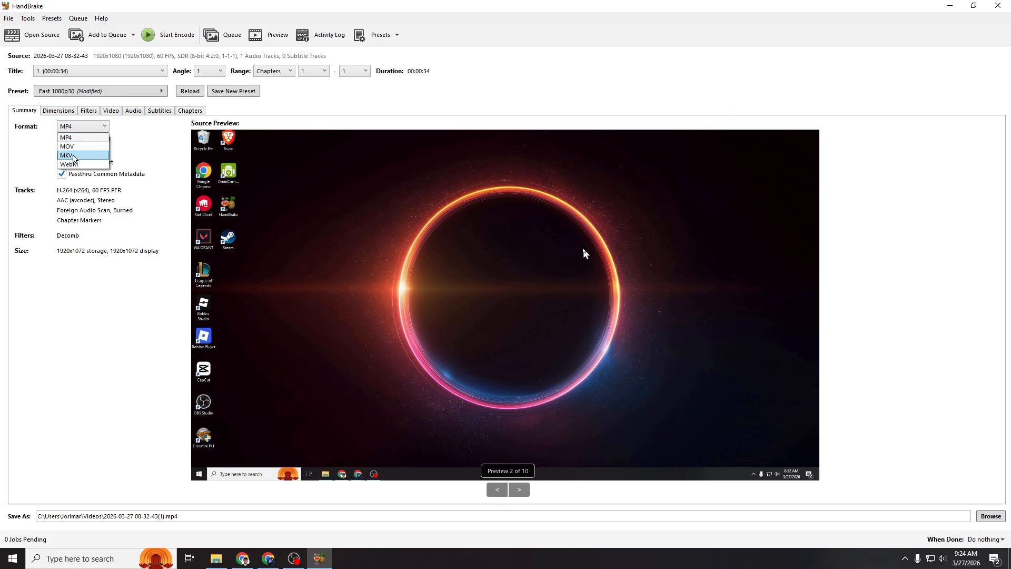
pyautogui.click(74, 155)
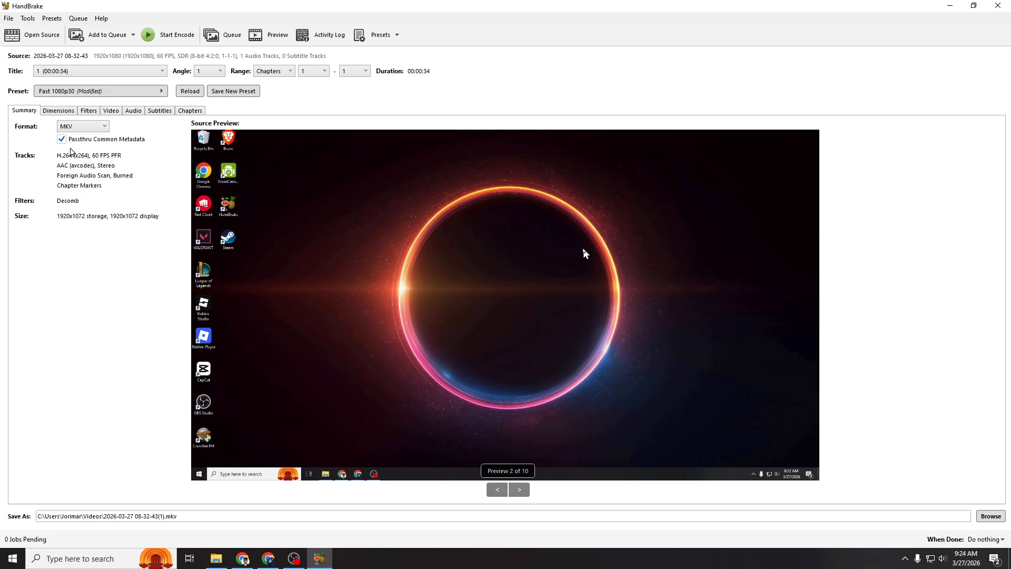
pyautogui.click(89, 127)
pyautogui.click(85, 133)
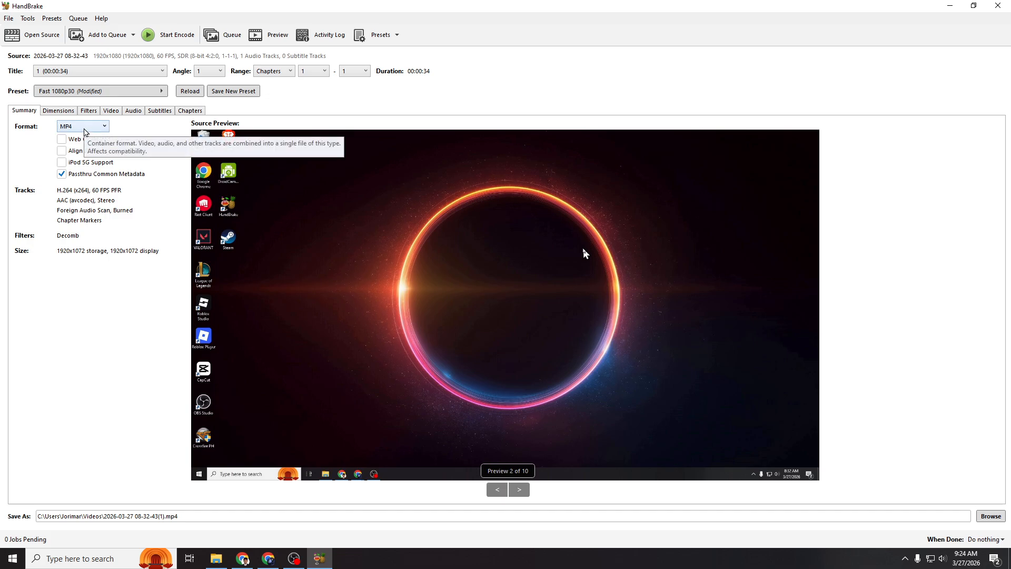
pyautogui.click(84, 129)
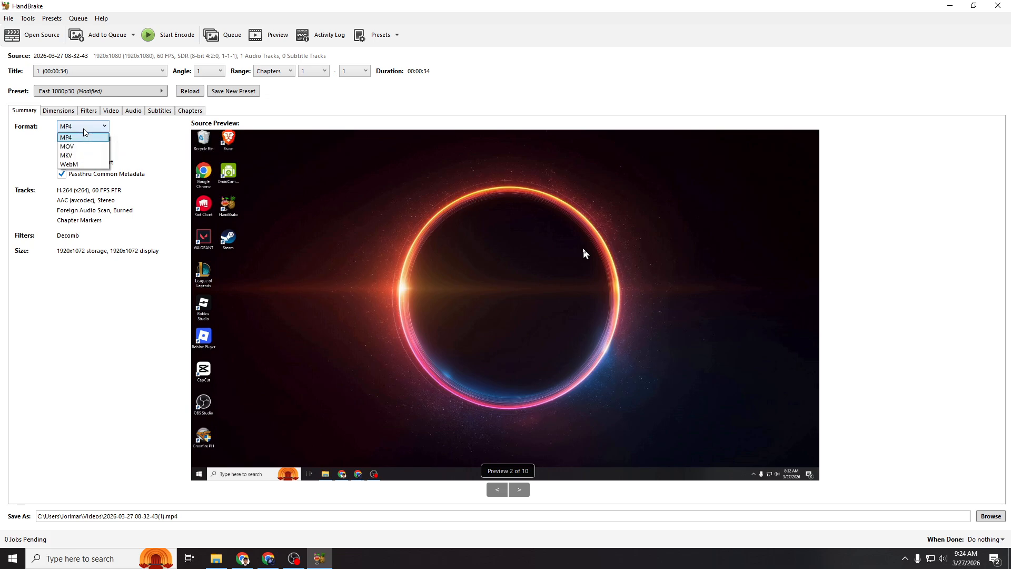
pyautogui.click(84, 148)
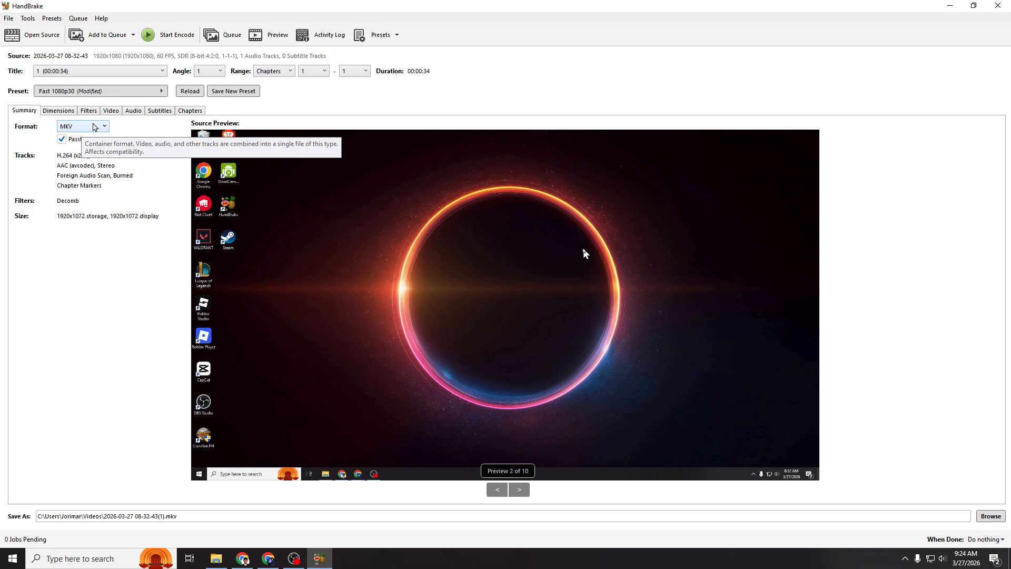
pyautogui.click(94, 127)
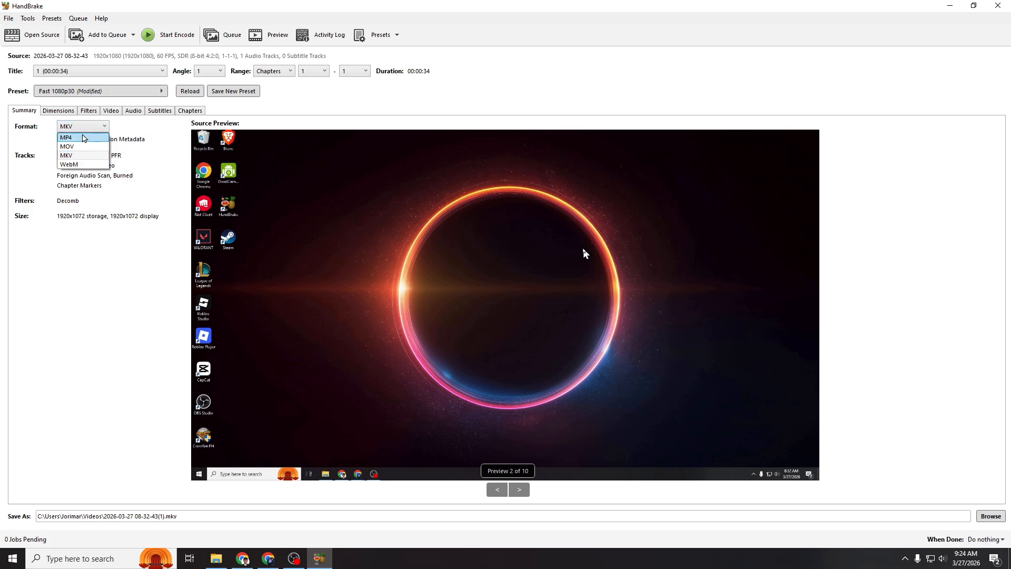
pyautogui.click(84, 137)
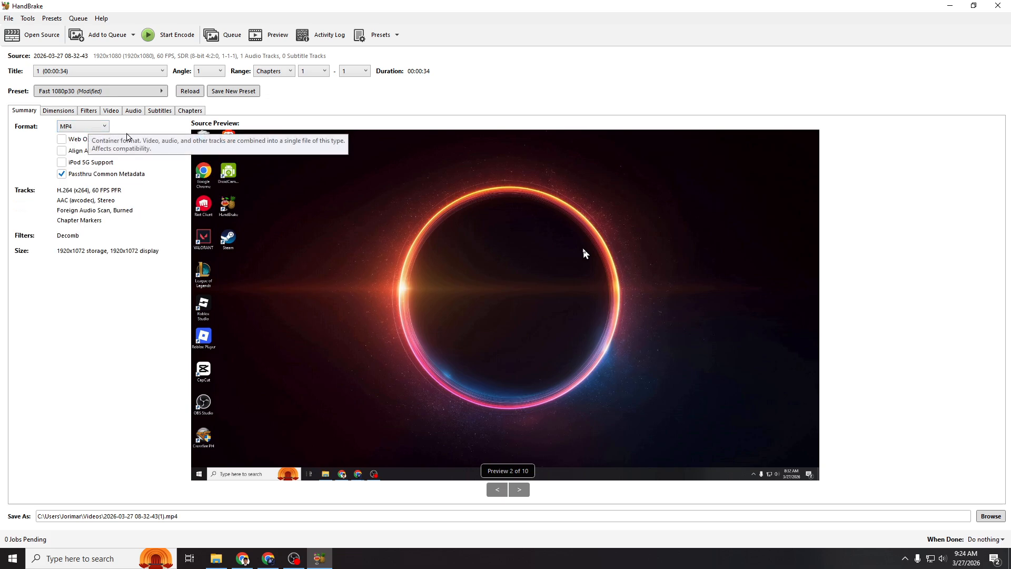
# Try the H.265 (x265) video encoder and set the encoder back to H.264 (x264).
pyautogui.click(109, 113)
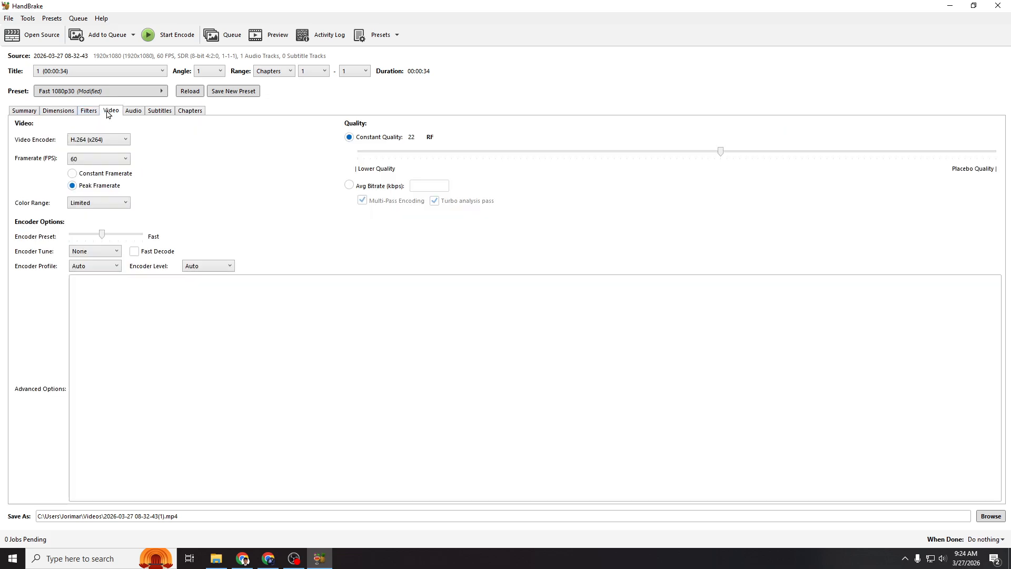
pyautogui.click(110, 141)
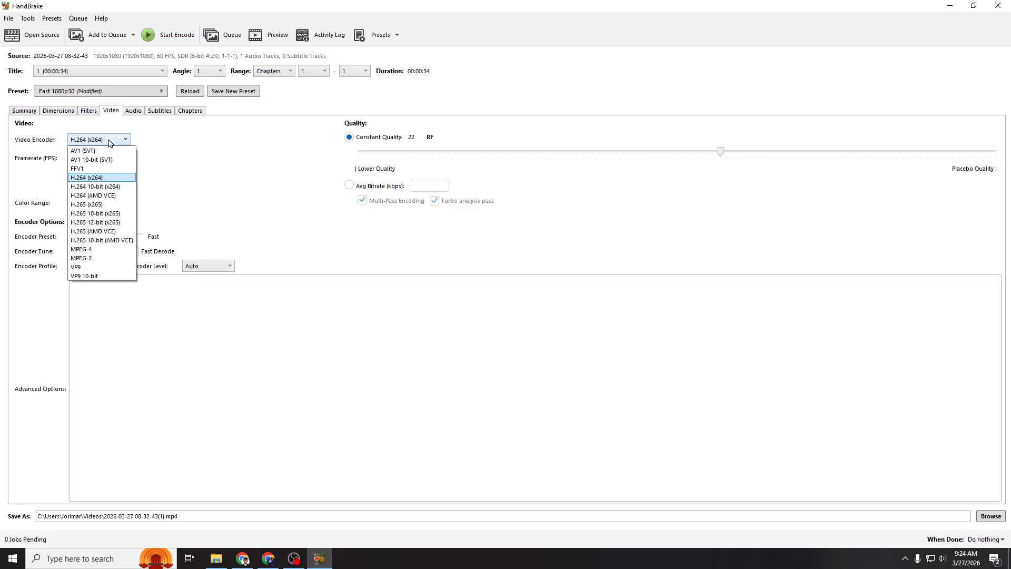
pyautogui.click(100, 179)
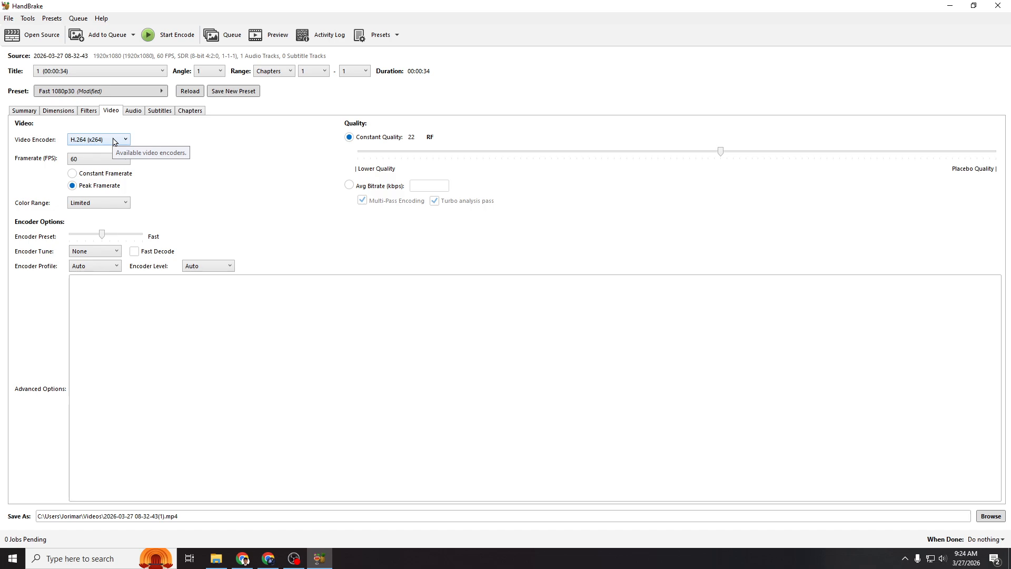
pyautogui.click(114, 142)
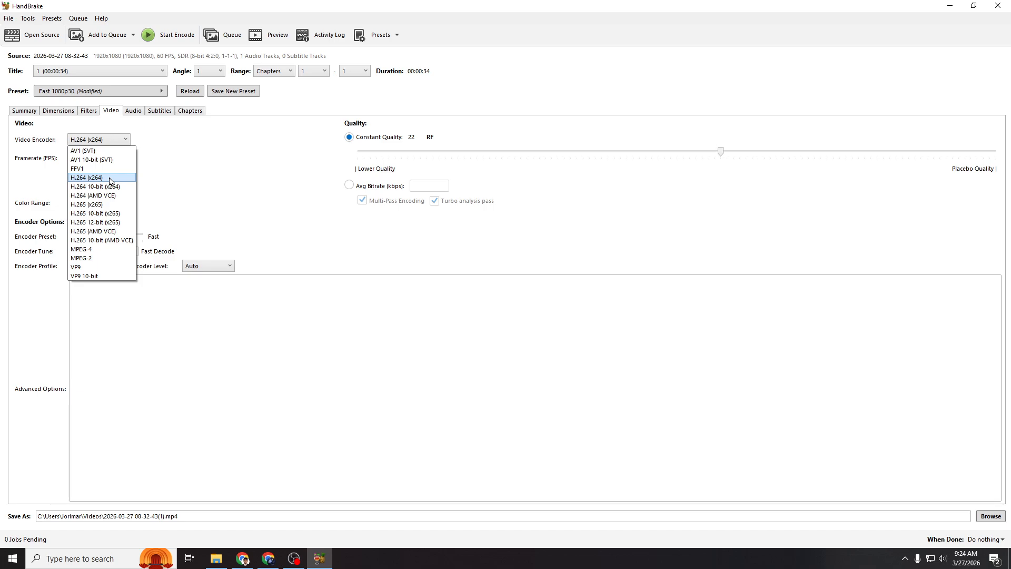
pyautogui.click(99, 206)
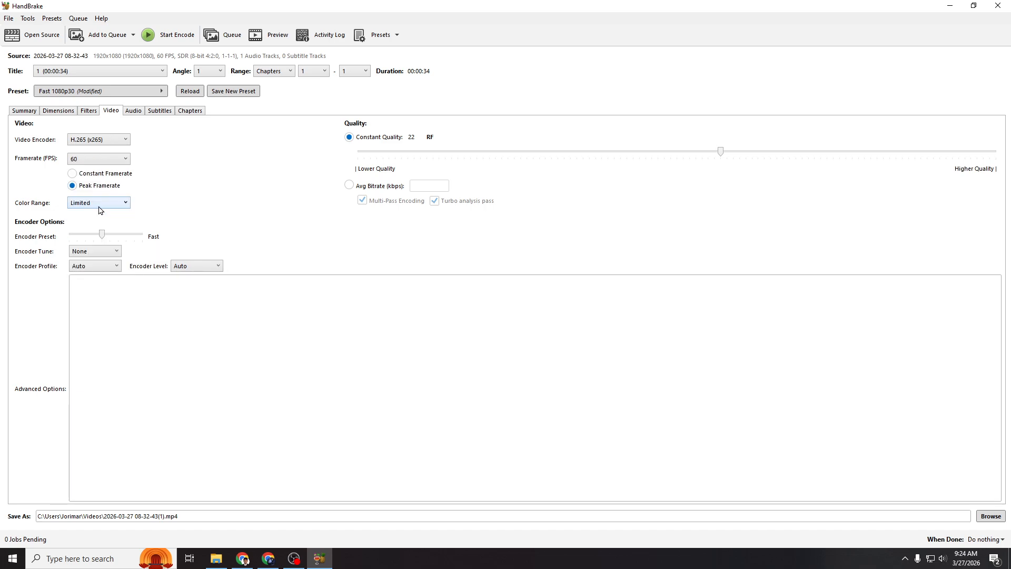
pyautogui.click(102, 139)
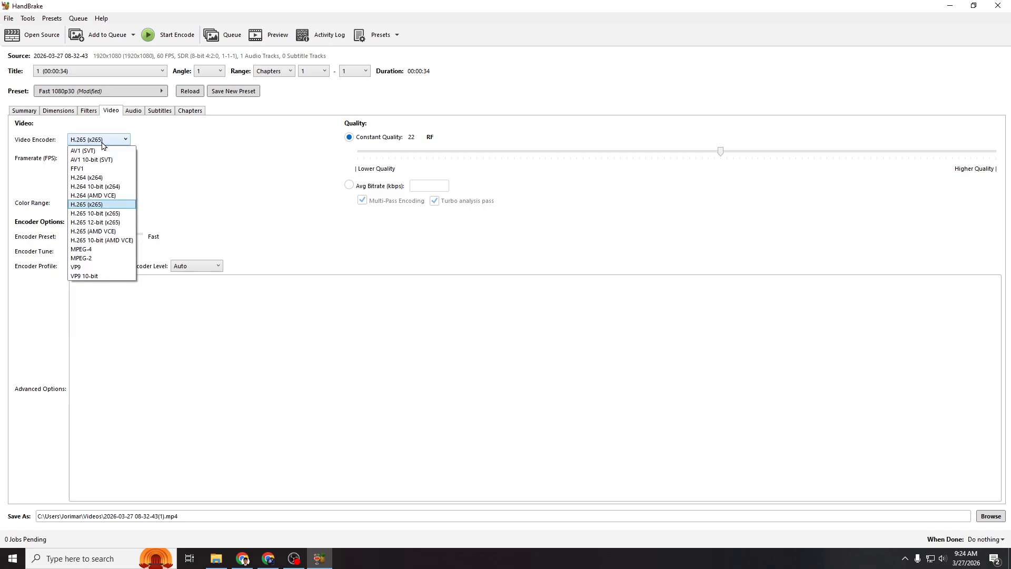
pyautogui.click(105, 175)
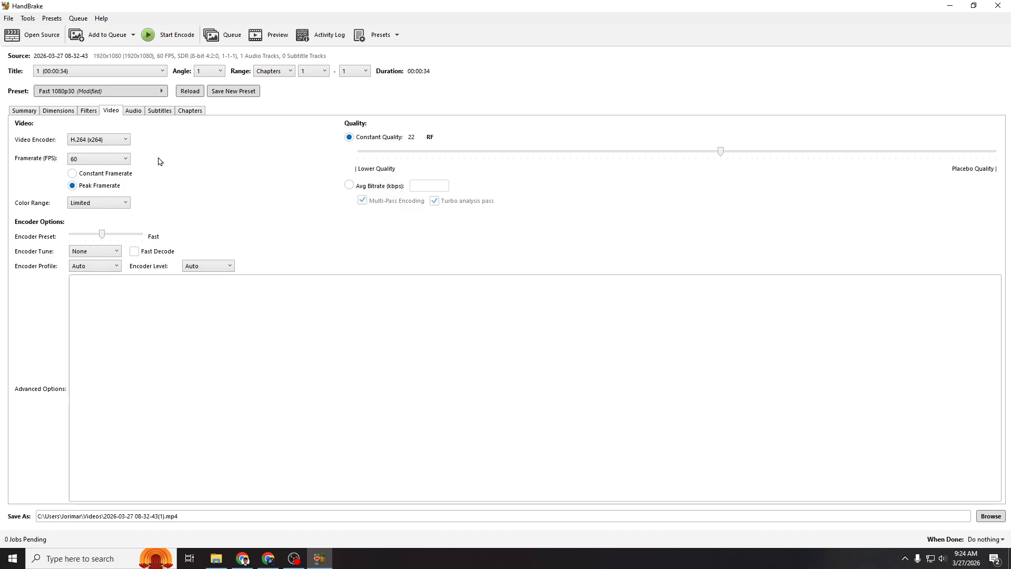
# Review the source, codec and quality choices available for the audio track.
pyautogui.click(133, 110)
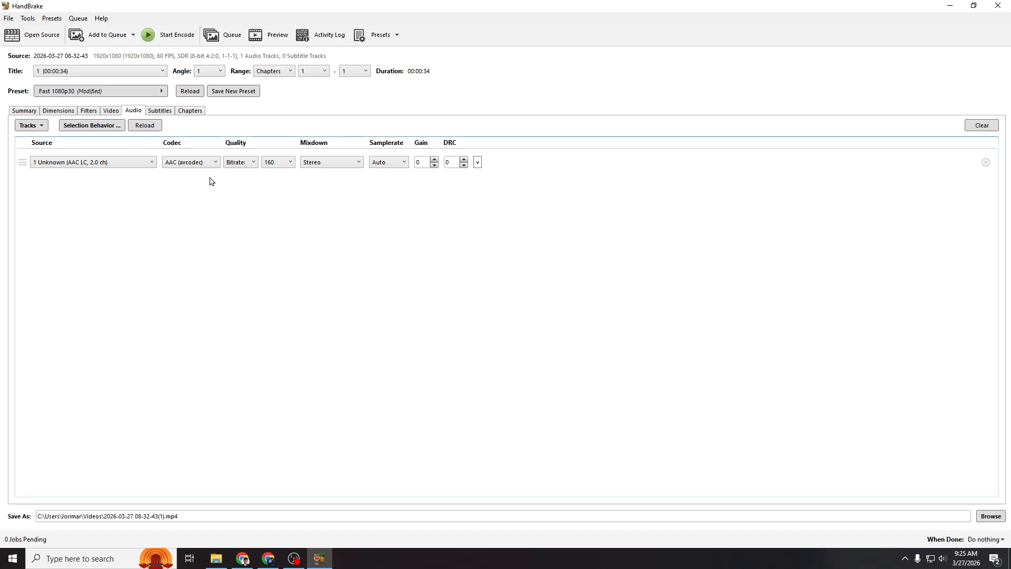
pyautogui.click(145, 163)
pyautogui.click(138, 172)
pyautogui.click(173, 164)
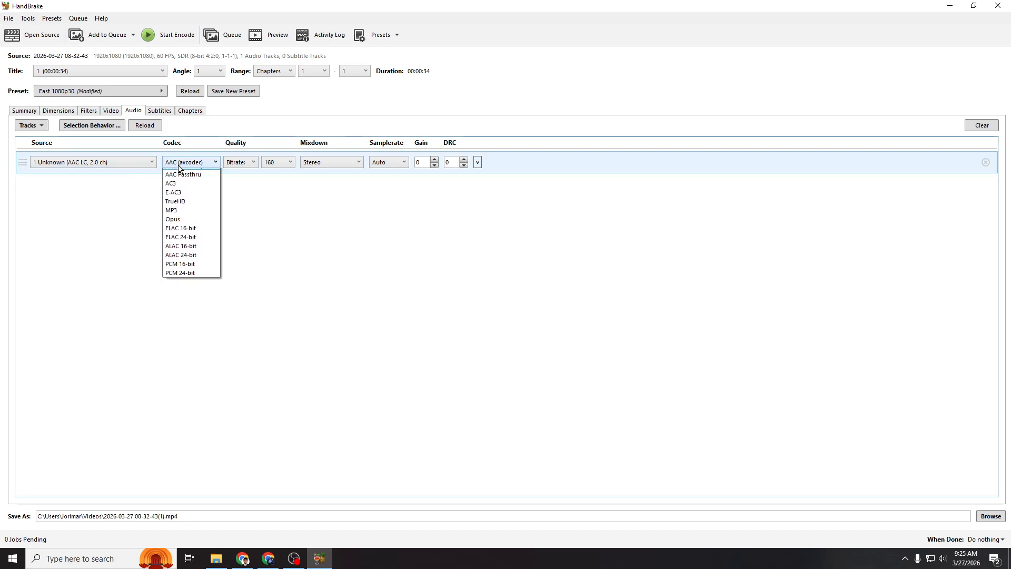
pyautogui.click(180, 165)
pyautogui.click(235, 164)
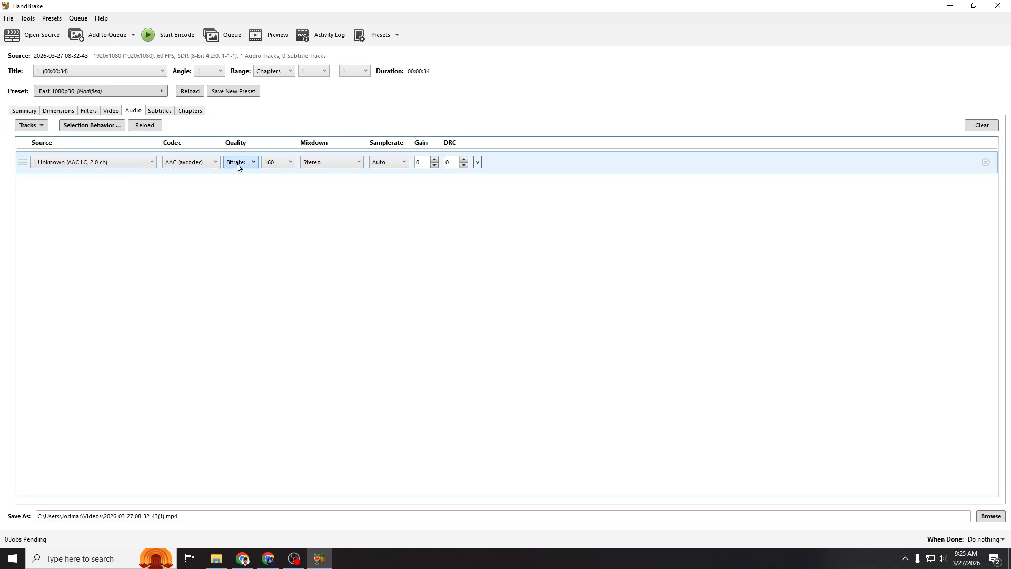
pyautogui.click(238, 172)
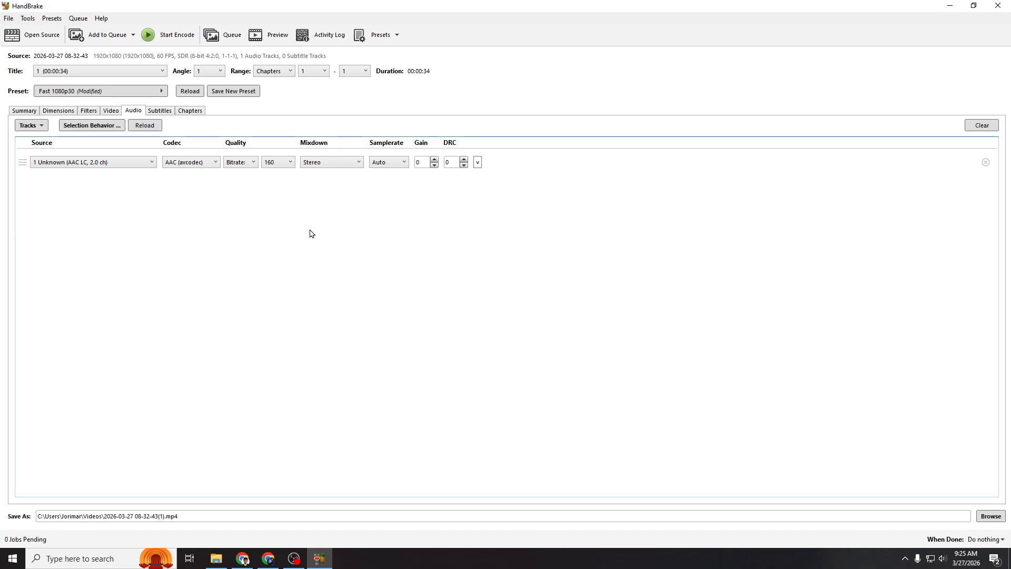
pyautogui.click(132, 163)
pyautogui.click(124, 175)
# Review the track choices in the subtitle settings, keeping Foreign Audio Scan selected.
pyautogui.click(159, 112)
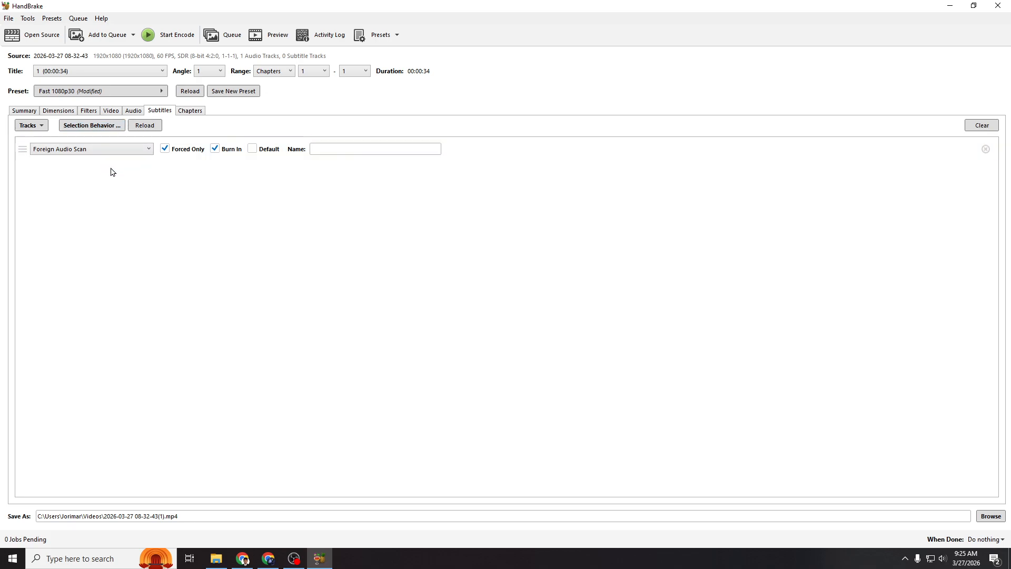
pyautogui.click(126, 154)
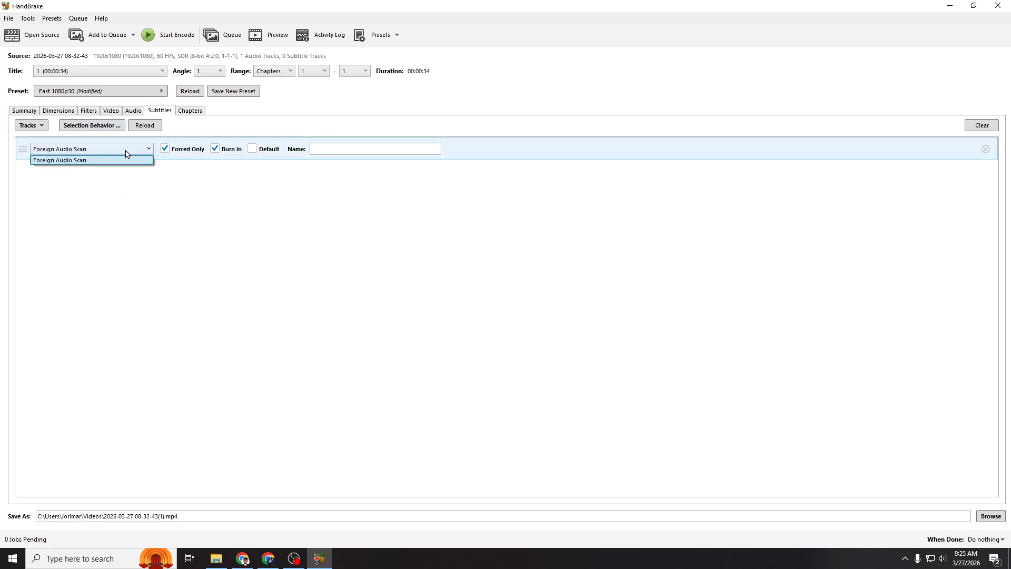
pyautogui.click(127, 151)
pyautogui.click(125, 149)
pyautogui.click(126, 160)
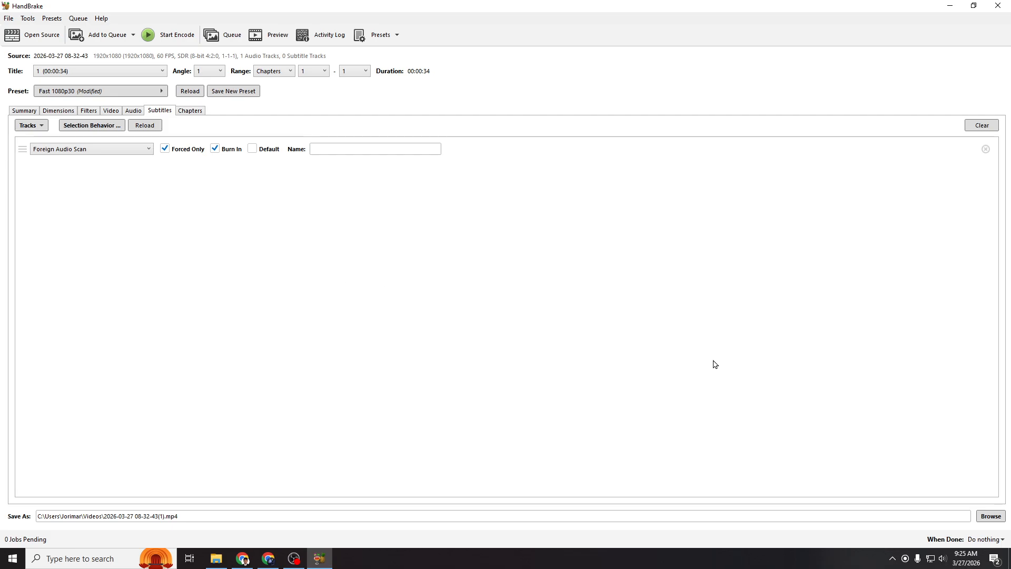
pyautogui.click(990, 516)
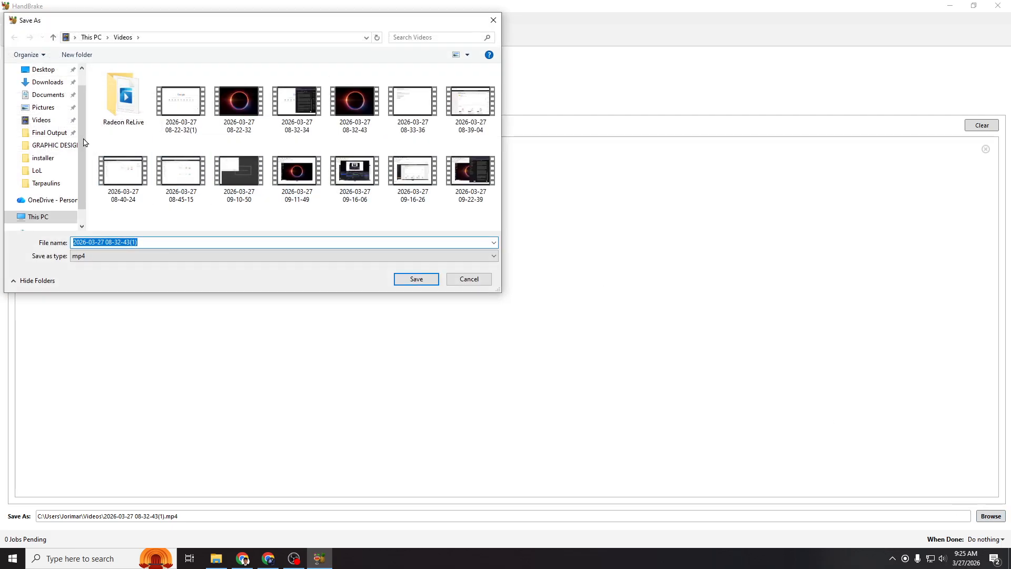
pyautogui.click(47, 82)
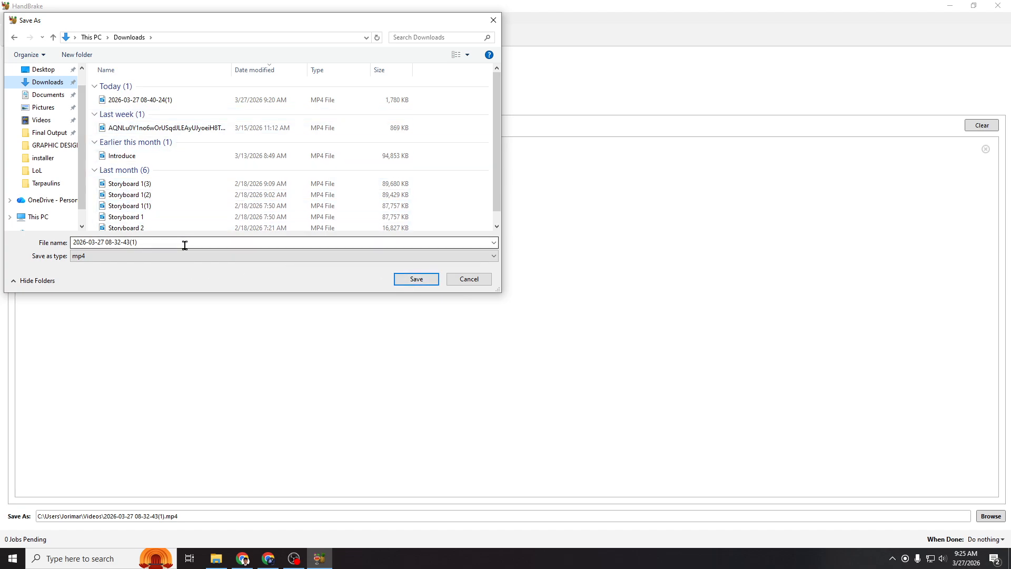
pyautogui.click(398, 278)
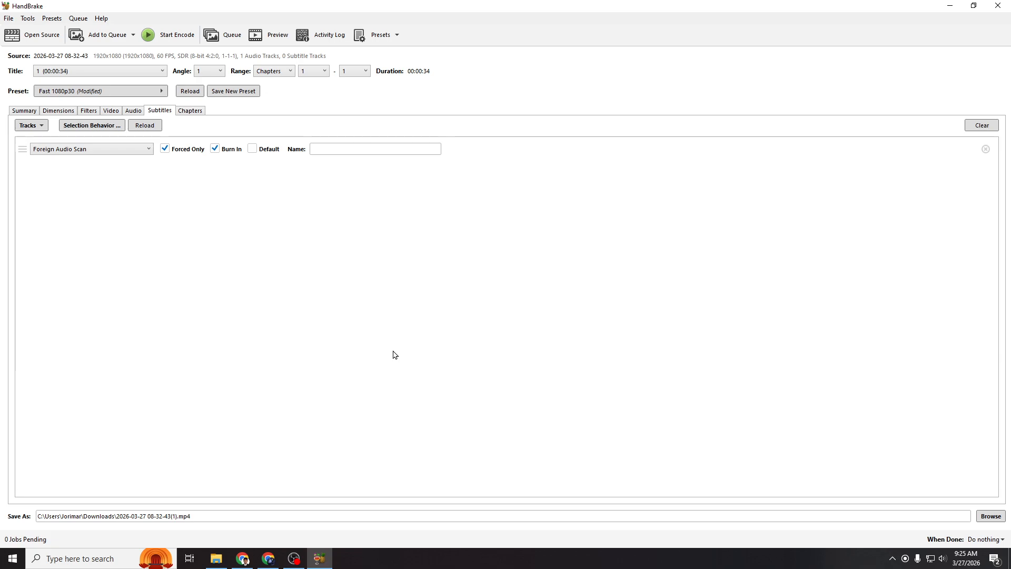
# Start encoding the video and agree to clear the cancelled or errored jobs from the queue.
pyautogui.click(161, 39)
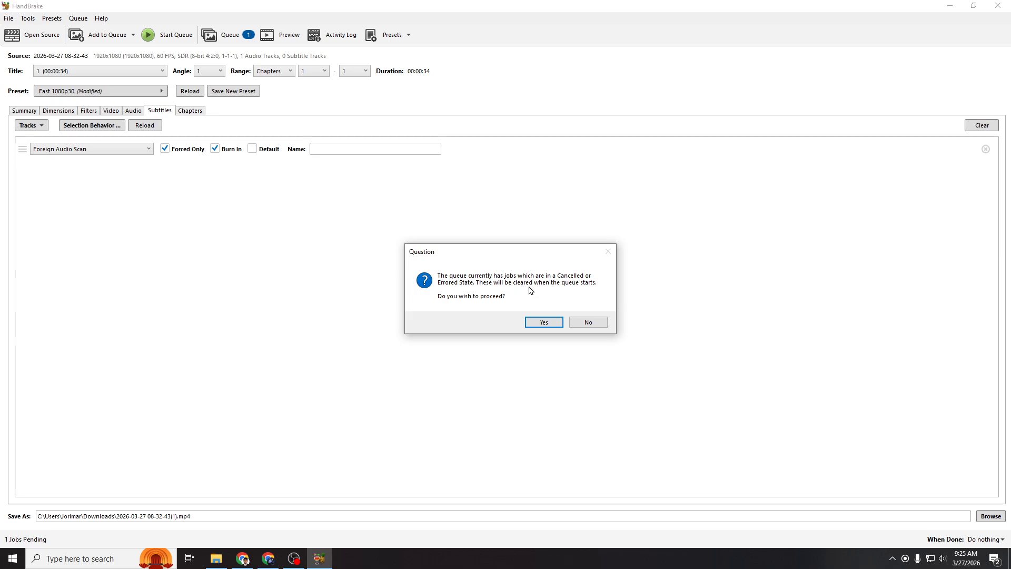
pyautogui.click(543, 322)
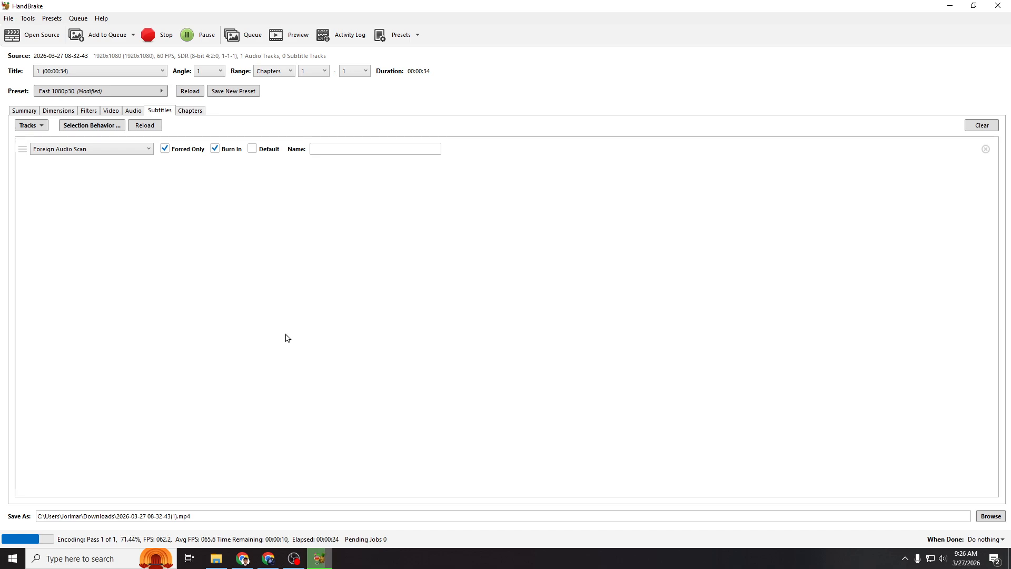
pyautogui.click(416, 566)
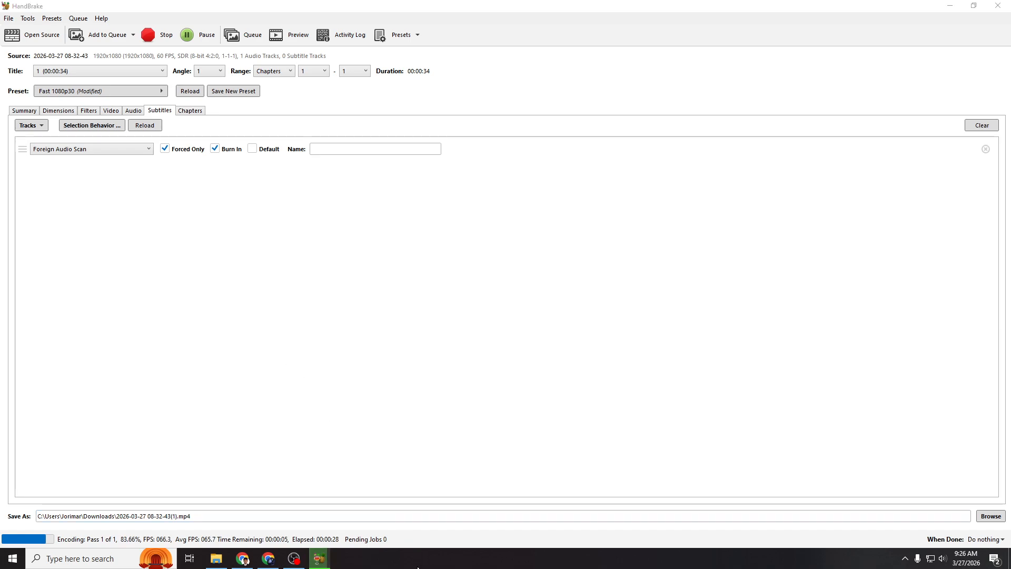